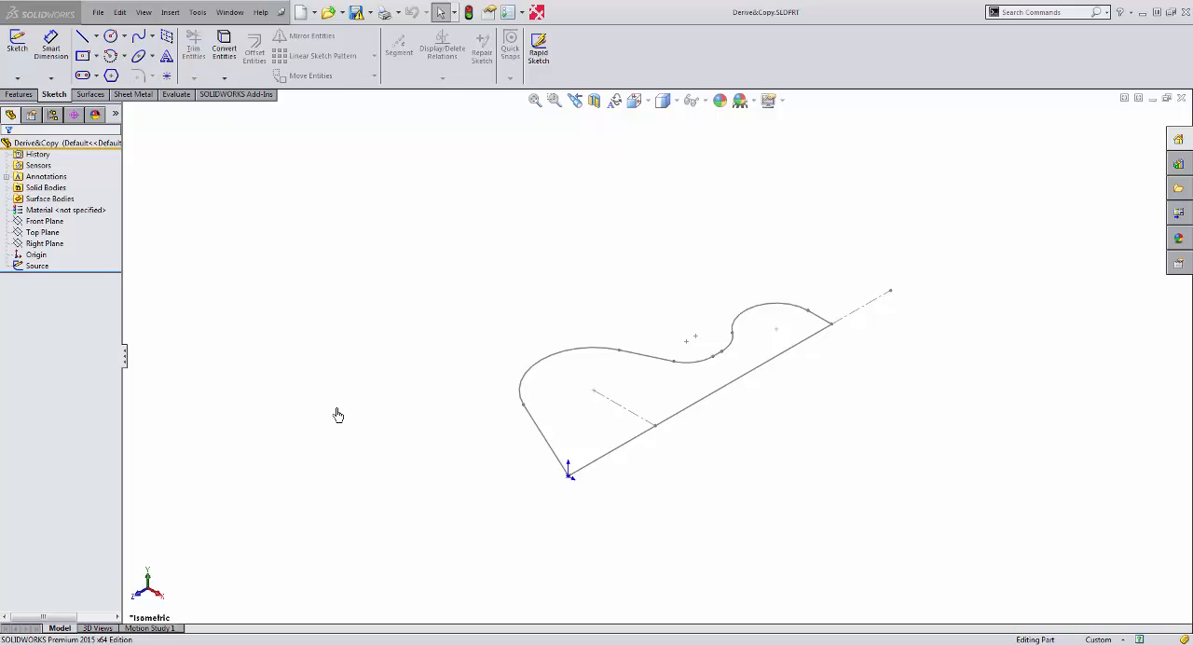
Open the Source sketch for editing and view it from the top.
double_click(536, 427)
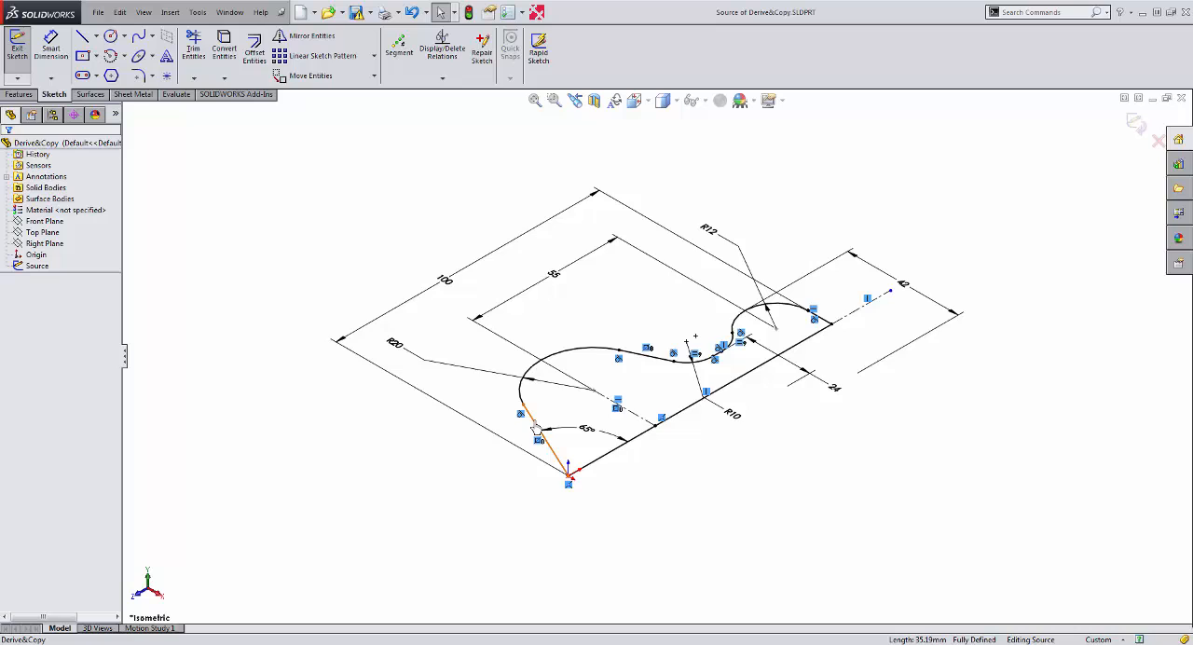
key(ctrl+5)
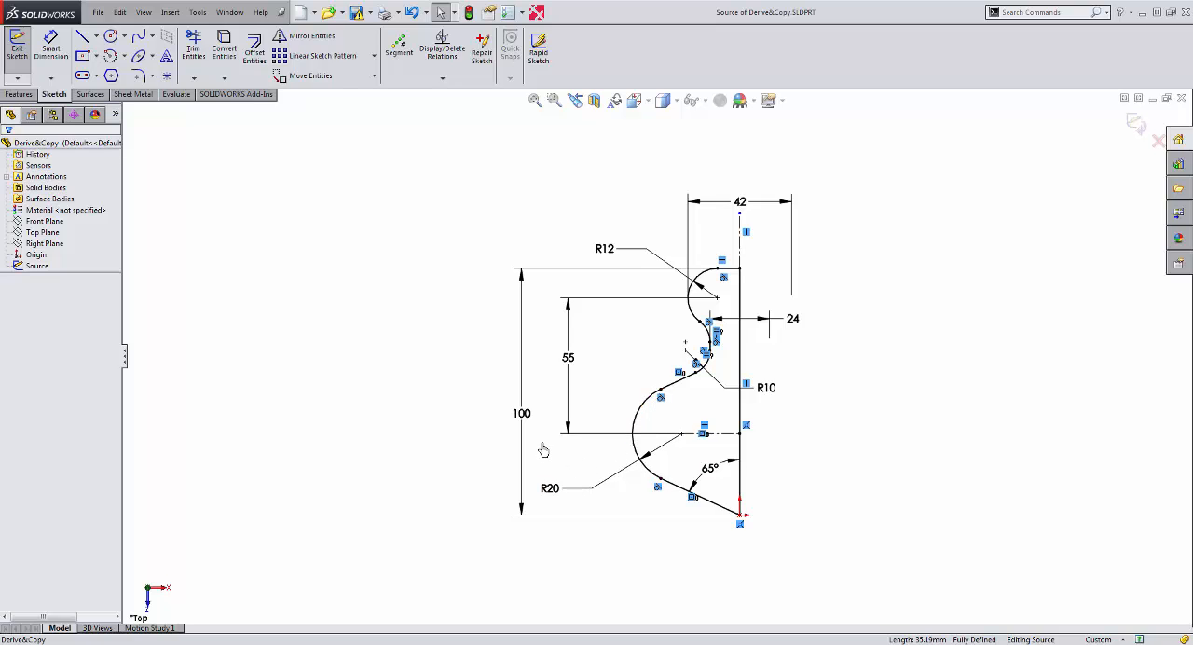
Delete the coincident relation at the origin, move the profile away from it, and bring the 65° dimension back beside the profile.
click(739, 523)
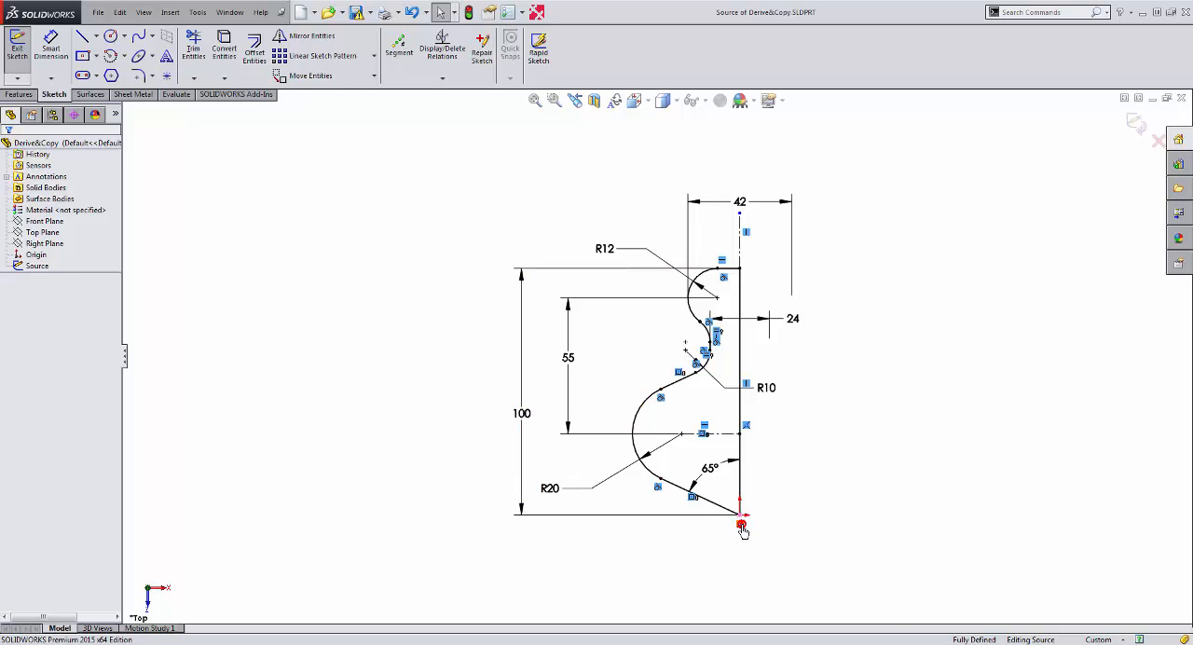
key(Delete)
drag(741, 522, 480, 516)
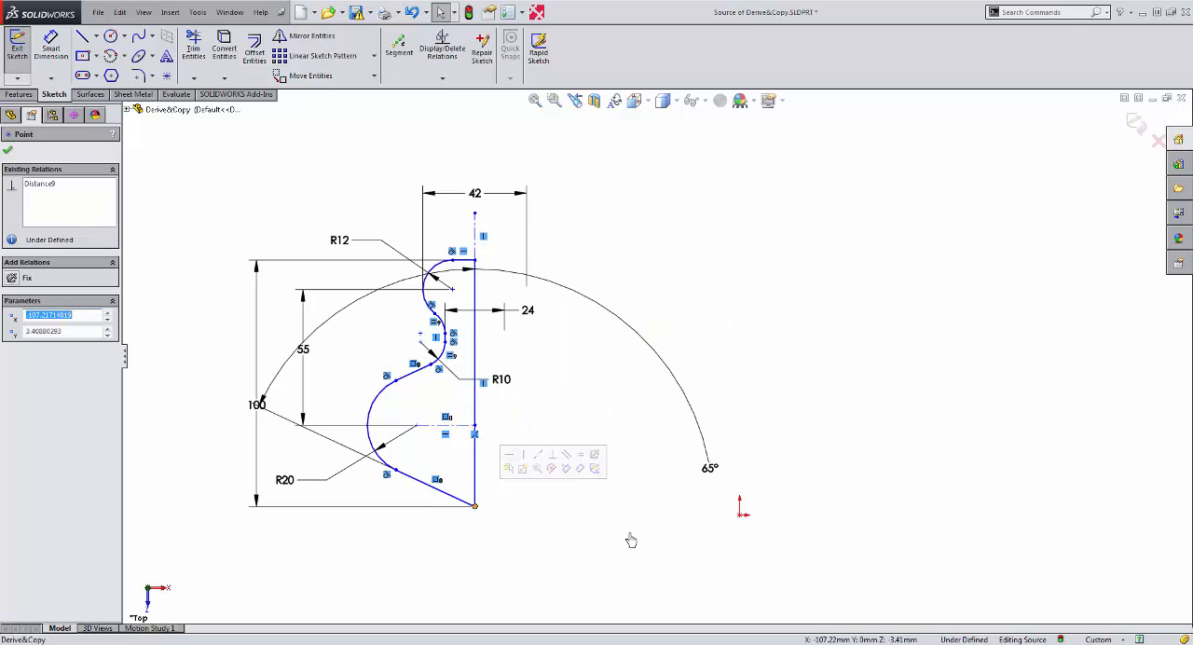
drag(703, 477, 366, 301)
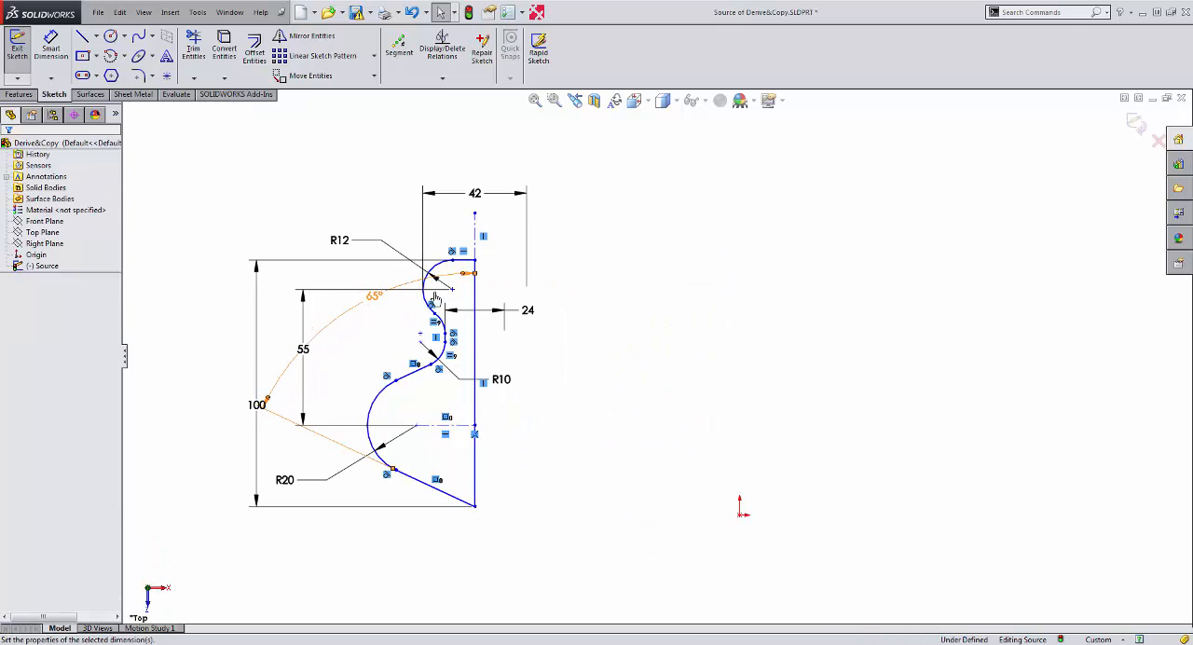
Attach the profile's top corner to the origin and move the 65° dimension closer to the profile.
mouse_move(476, 268)
mouse_down()
mouse_move(681, 479)
mouse_move(745, 525)
mouse_up()
scroll(716, 549, up, 6)
scroll(688, 513, down, 3)
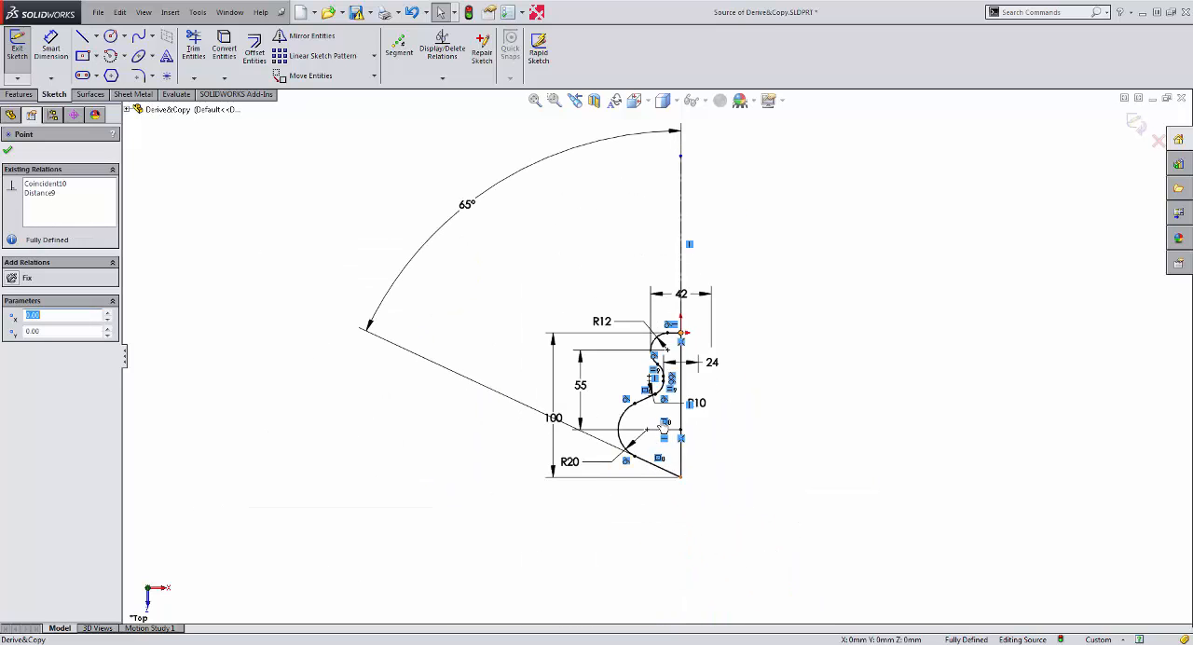
scroll(650, 363, down, 3)
scroll(650, 363, up, 5)
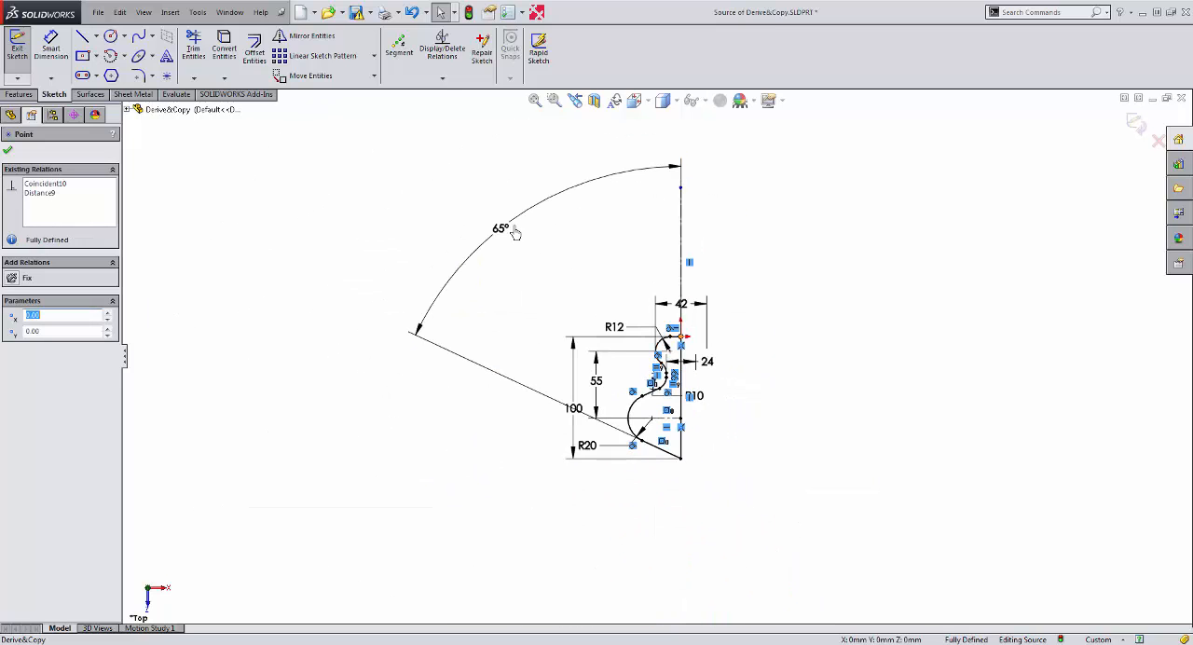
drag(560, 285, 576, 305)
click(783, 402)
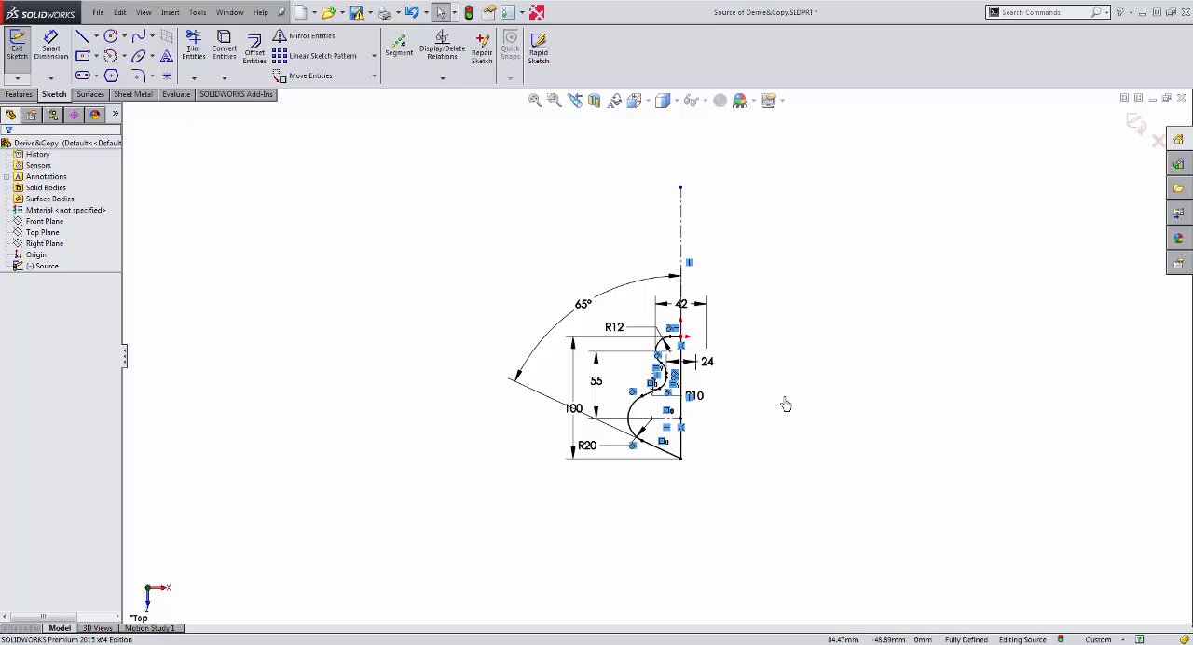
Undo the profile relocation and relation deletion so the bottom corner is attached to the origin again.
key(ctrl+z)
key(ctrl+z)
key(ctrl+z)
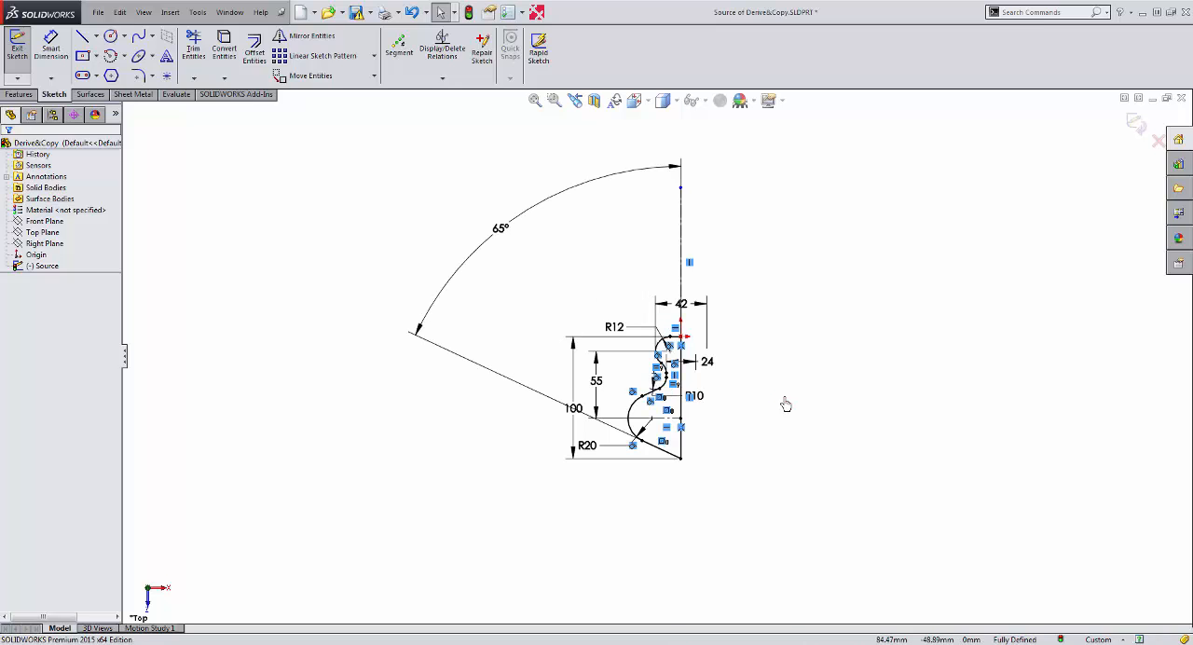
key(ctrl+y)
key(ctrl+y)
key(ctrl+y)
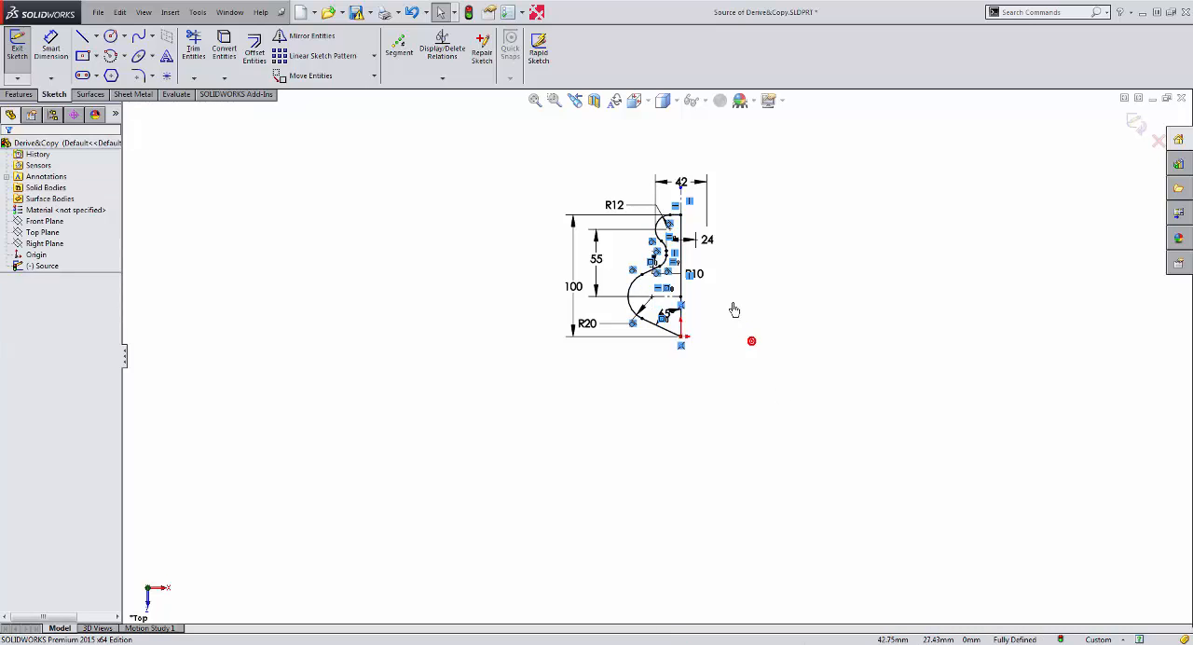
scroll(689, 250, down, 4)
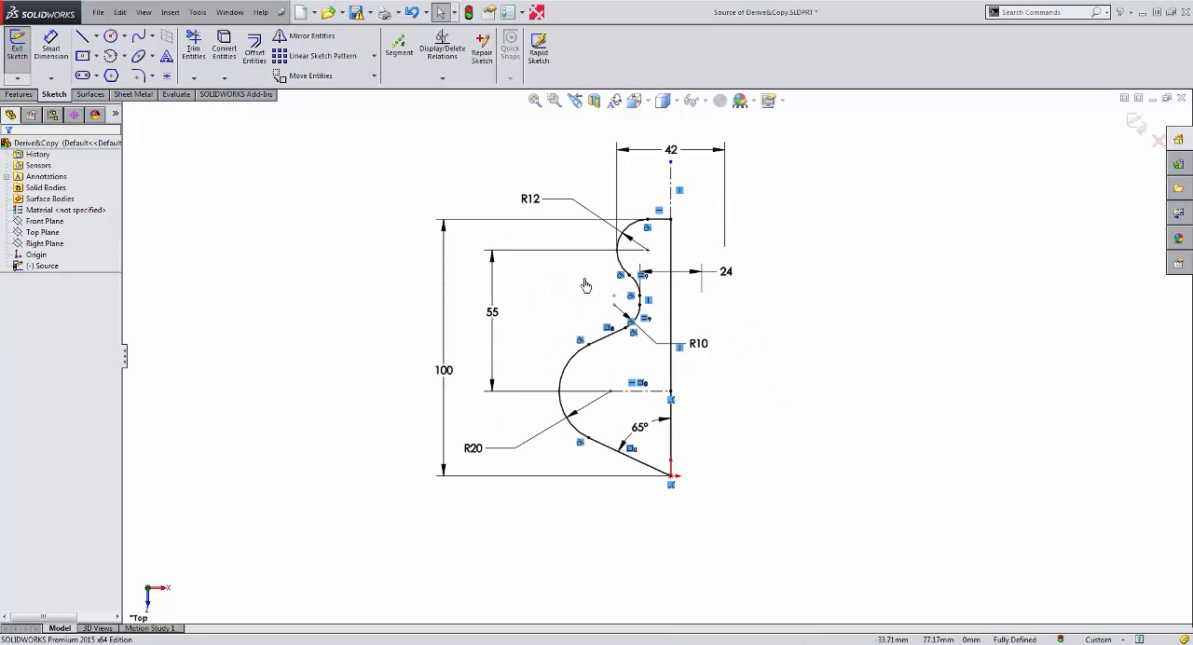
Delete all dimensions from the sketch, along with the coincident relation between its bottom corner and the origin.
click(671, 153)
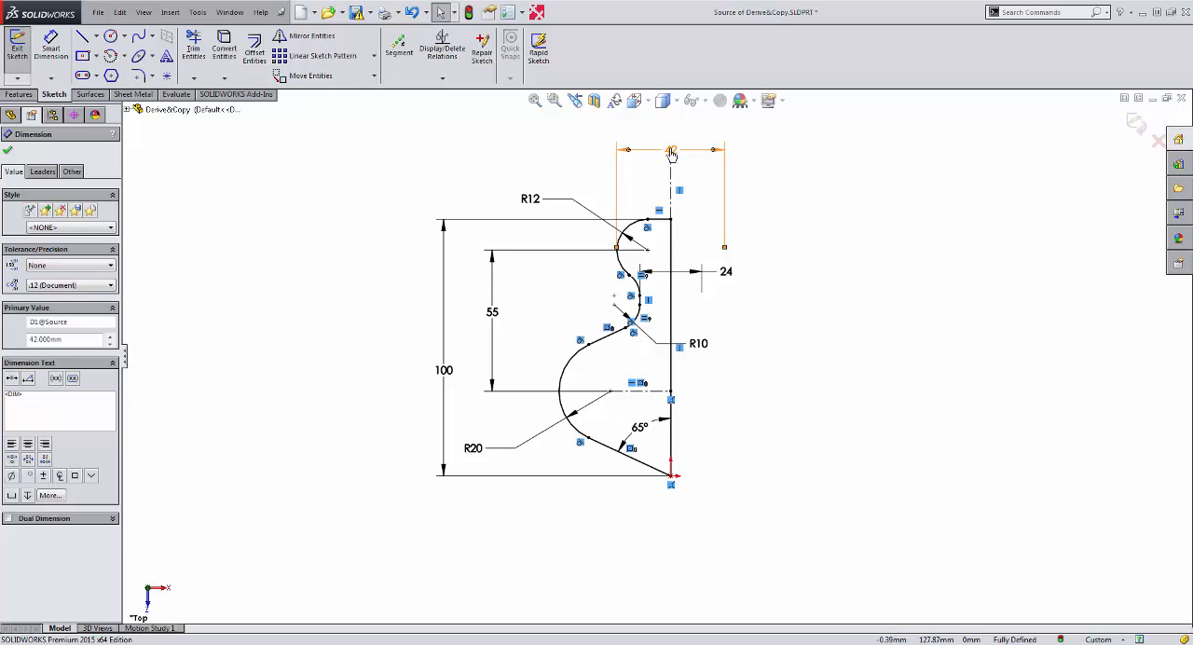
key(ctrl+a)
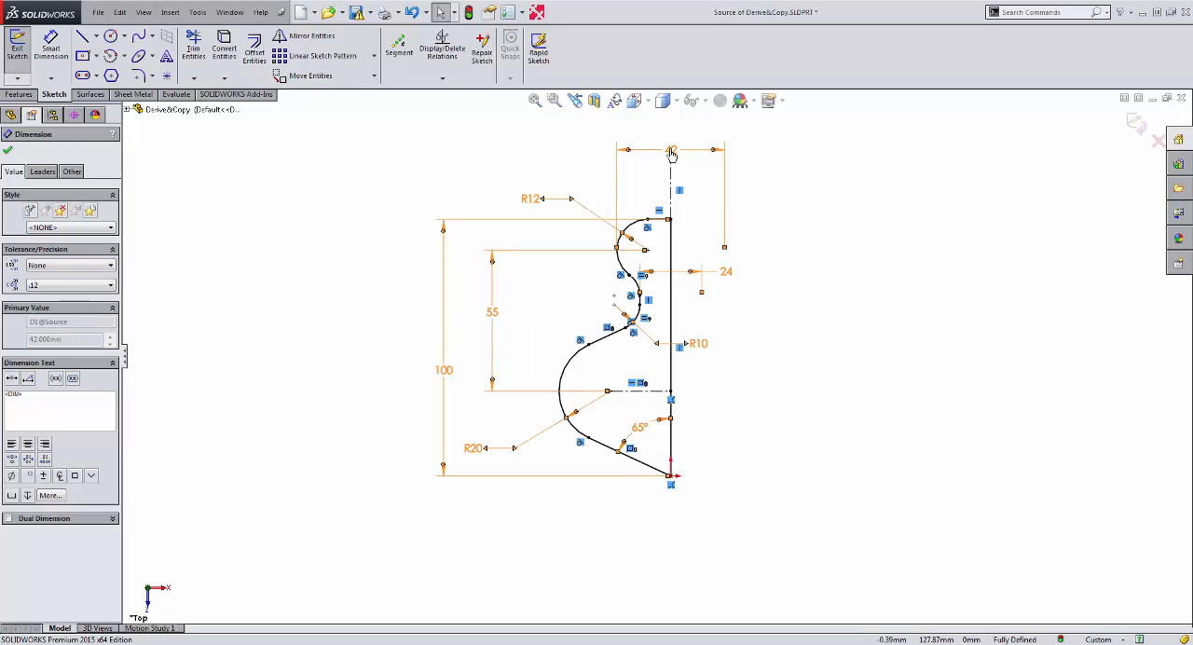
key(Delete)
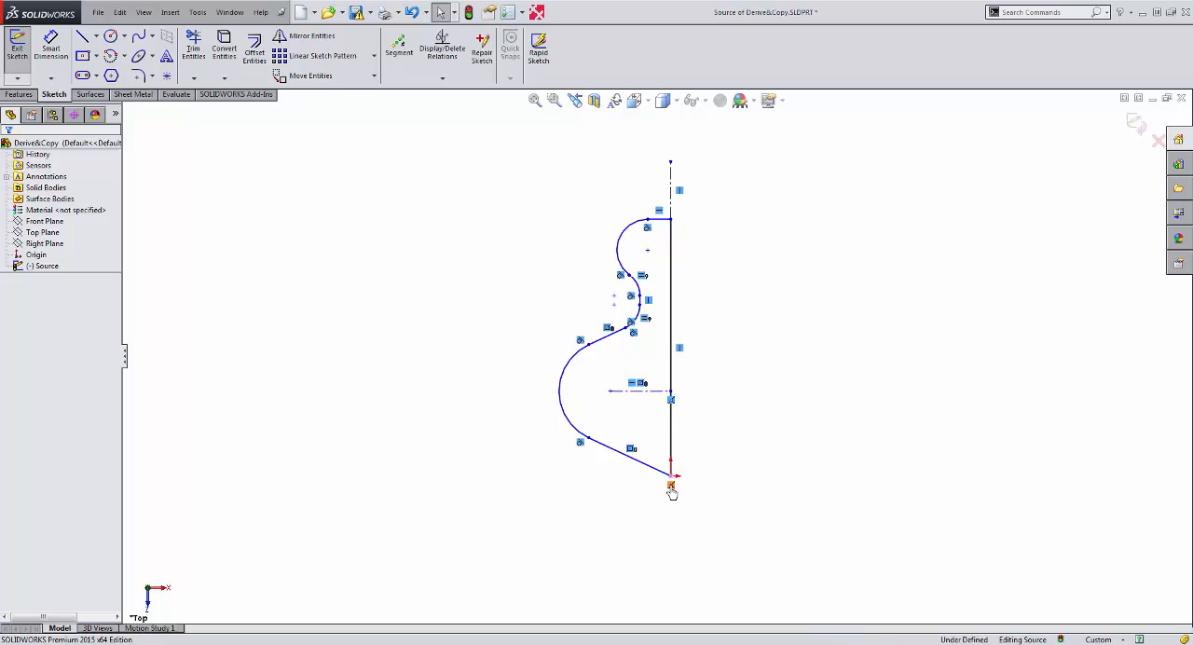
mouse_move(671, 486)
mouse_down()
mouse_move(610, 513)
mouse_move(550, 516)
mouse_move(650, 472)
mouse_move(719, 547)
mouse_move(764, 549)
mouse_move(653, 497)
mouse_up()
key(ctrl+z)
click(733, 479)
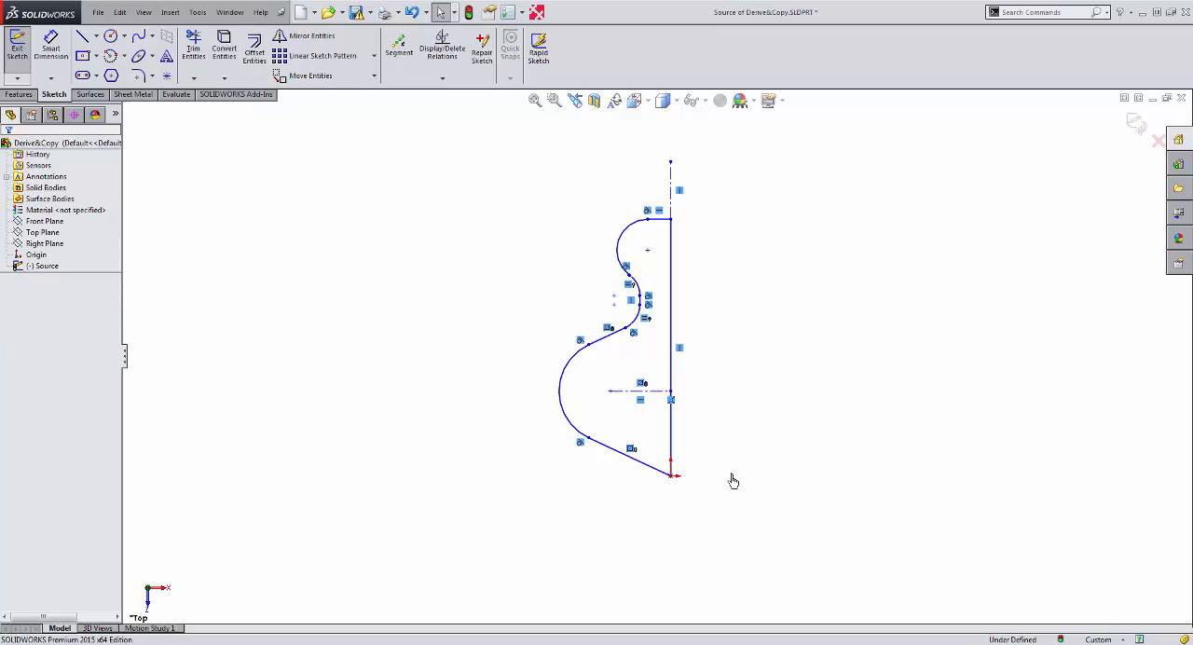
Select the entire profile and move it by its top corner onto the origin.
mouse_move(498, 145)
mouse_down()
mouse_move(740, 415)
mouse_move(771, 528)
mouse_up()
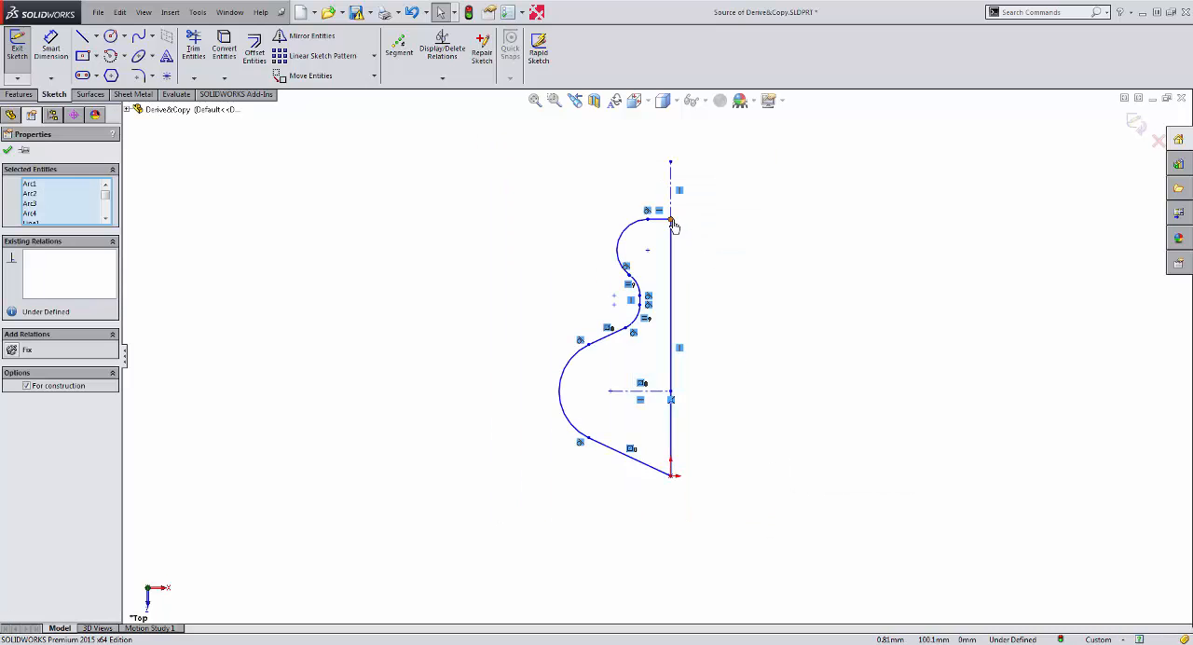
mouse_move(671, 224)
ctrl+mouse_down()
mouse_move(664, 263)
mouse_move(549, 309)
mouse_move(413, 277)
mouse_move(449, 311)
ctrl+mouse_up()
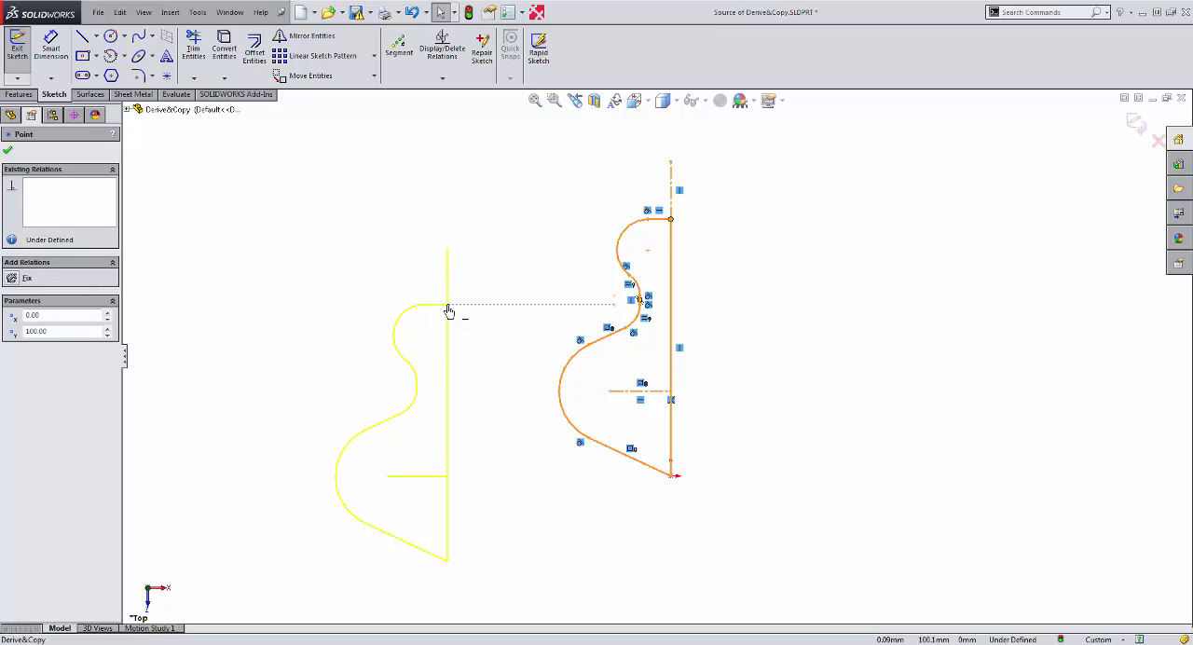
mouse_move(449, 311)
ctrl+mouse_down()
mouse_move(476, 363)
mouse_move(624, 482)
mouse_move(671, 483)
ctrl+mouse_up()
scroll(685, 533, up, 4)
scroll(649, 401, down, 4)
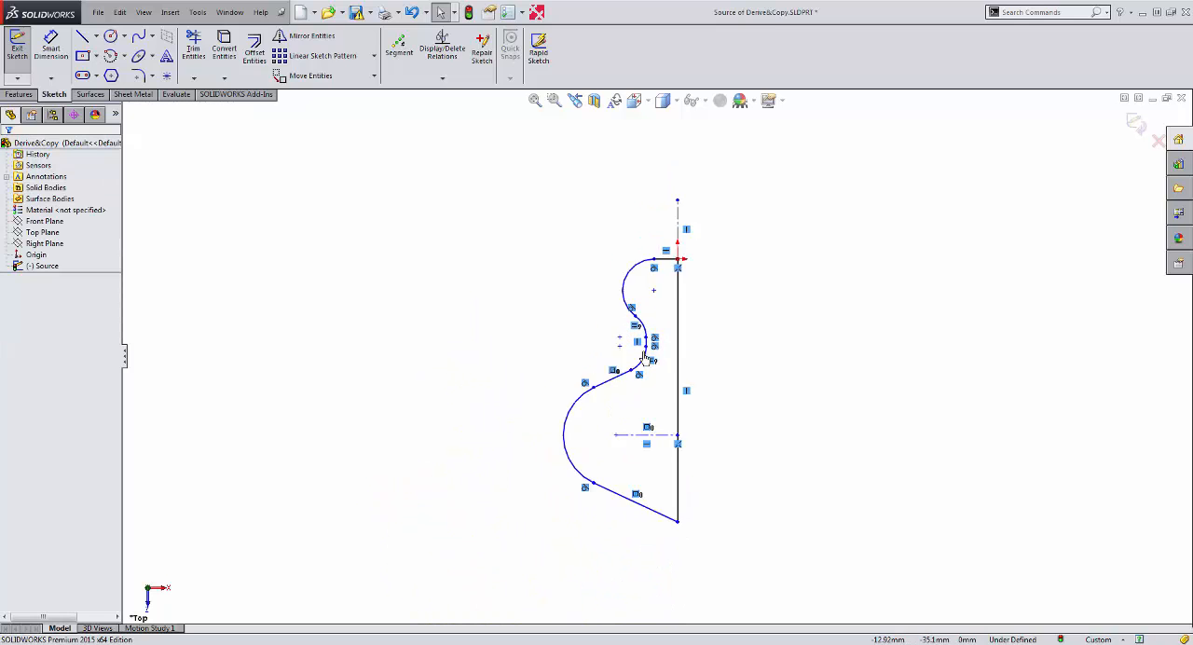
scroll(708, 395, down, 3)
scroll(705, 407, up, 3)
scroll(660, 464, down, 1)
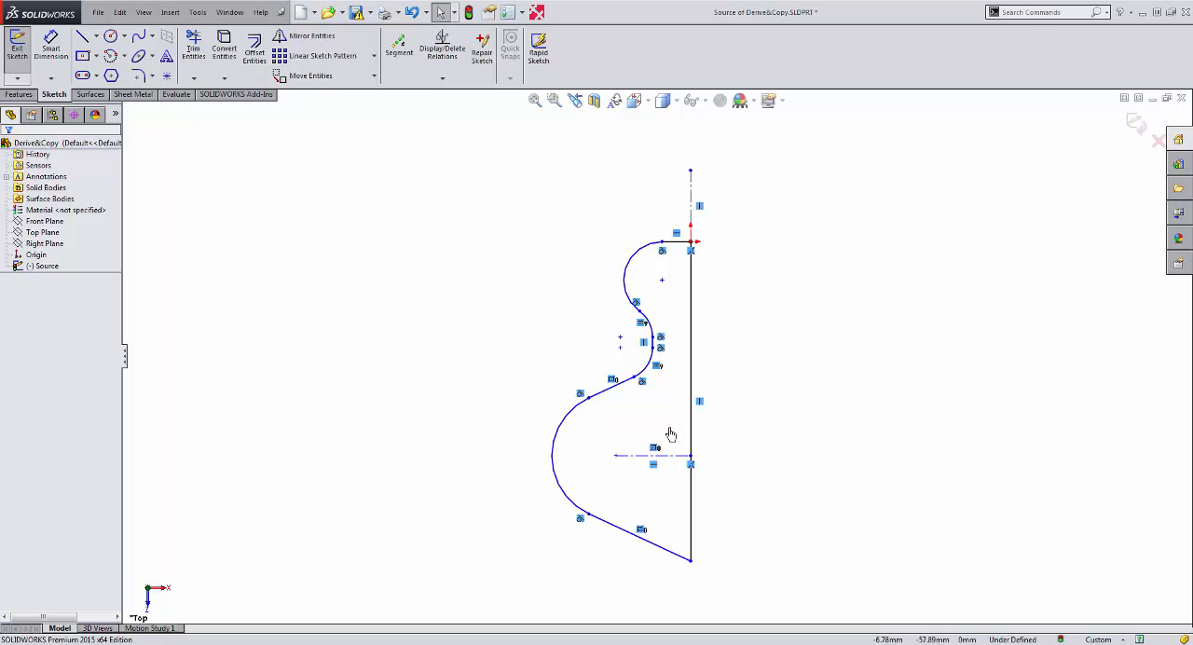
Undo the profile move and the deletion of the dimensions and origin relation.
key(ctrl+a)
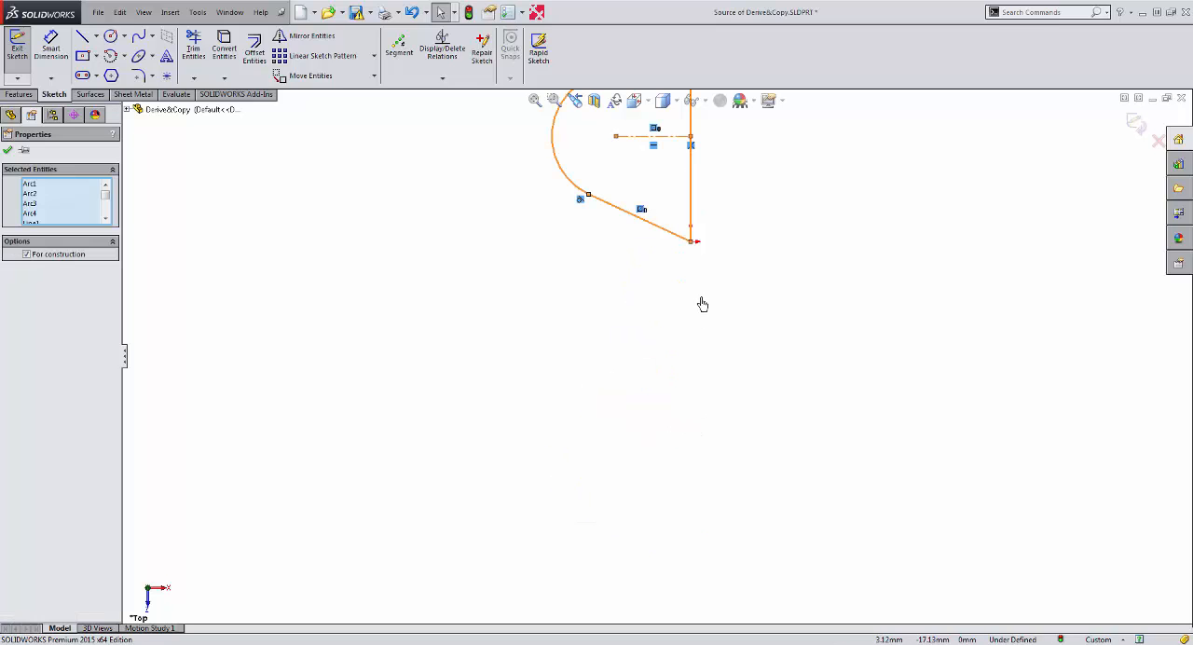
key(Escape)
key(ctrl+a)
key(Escape)
scroll(701, 191, up, 5)
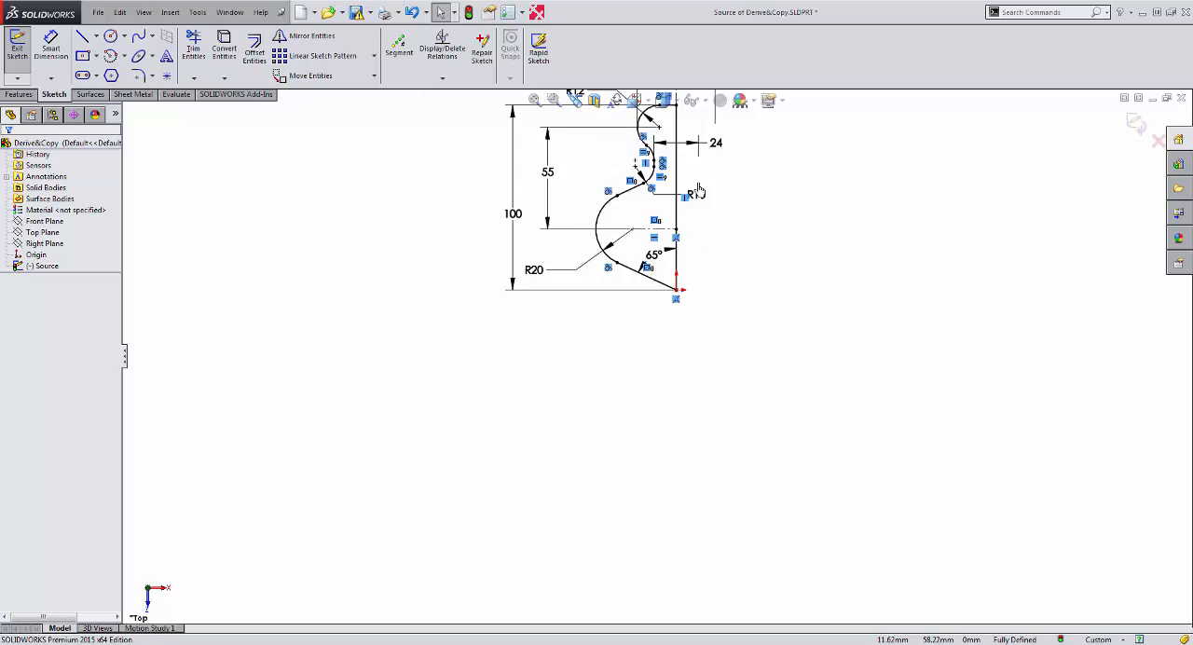
scroll(671, 148, down, 3)
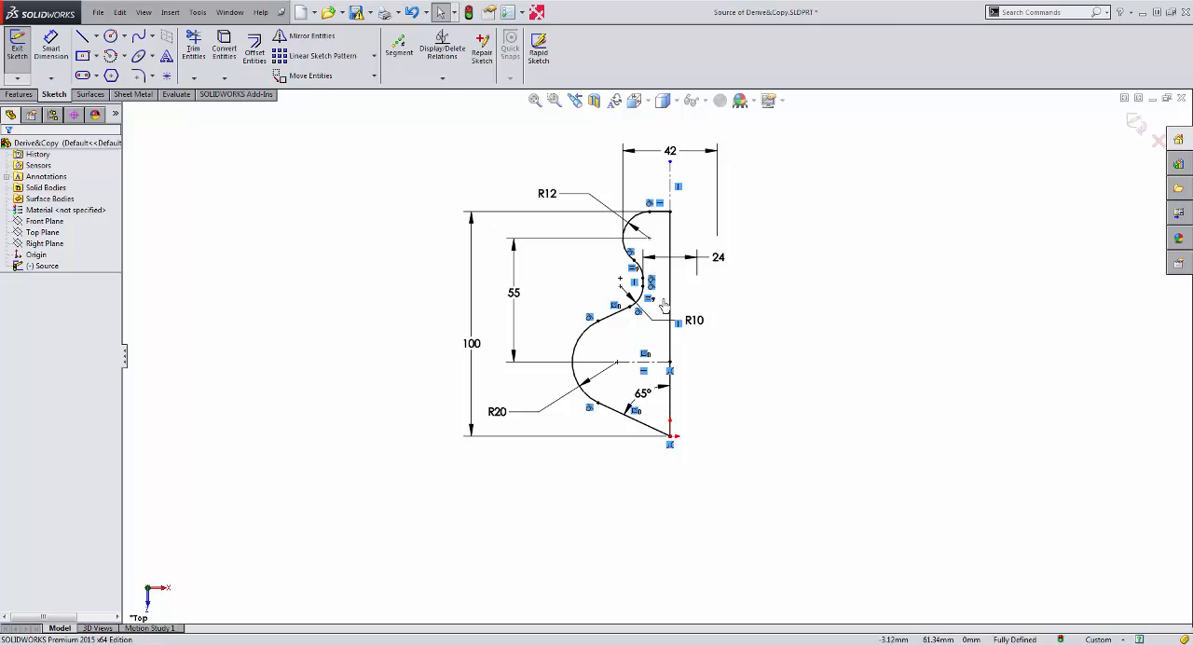
Rotate the whole sketch with Modify Sketch in repeated 90° increments until it is back in its starting orientation.
click(197, 12)
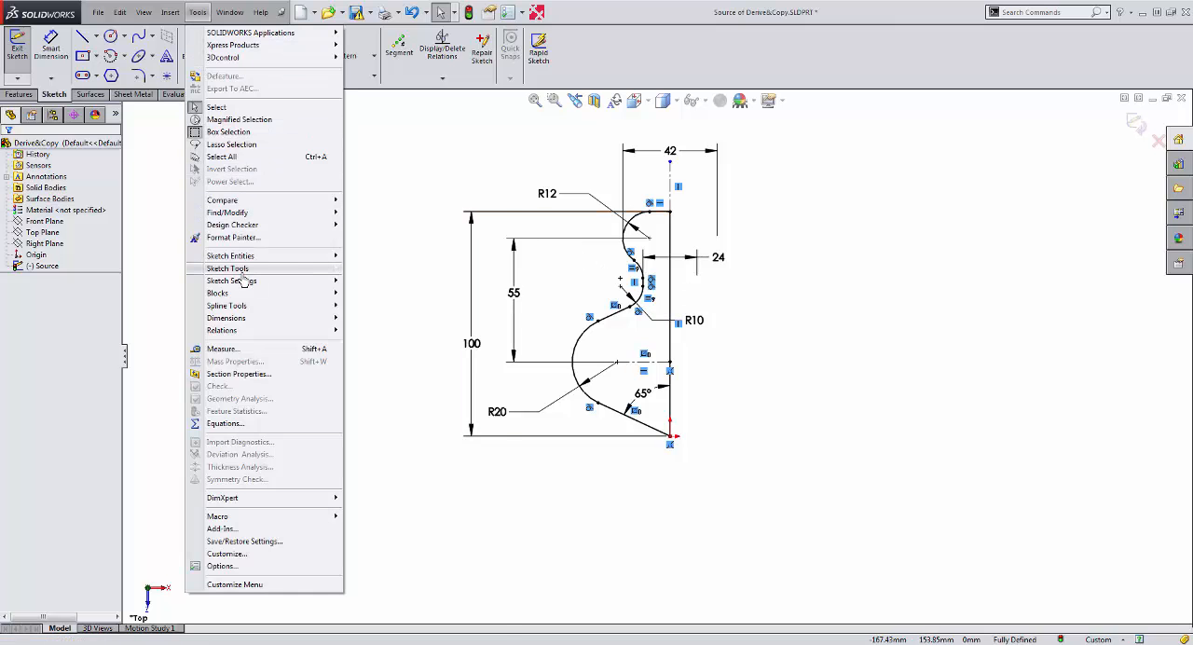
mouse_move(238, 268)
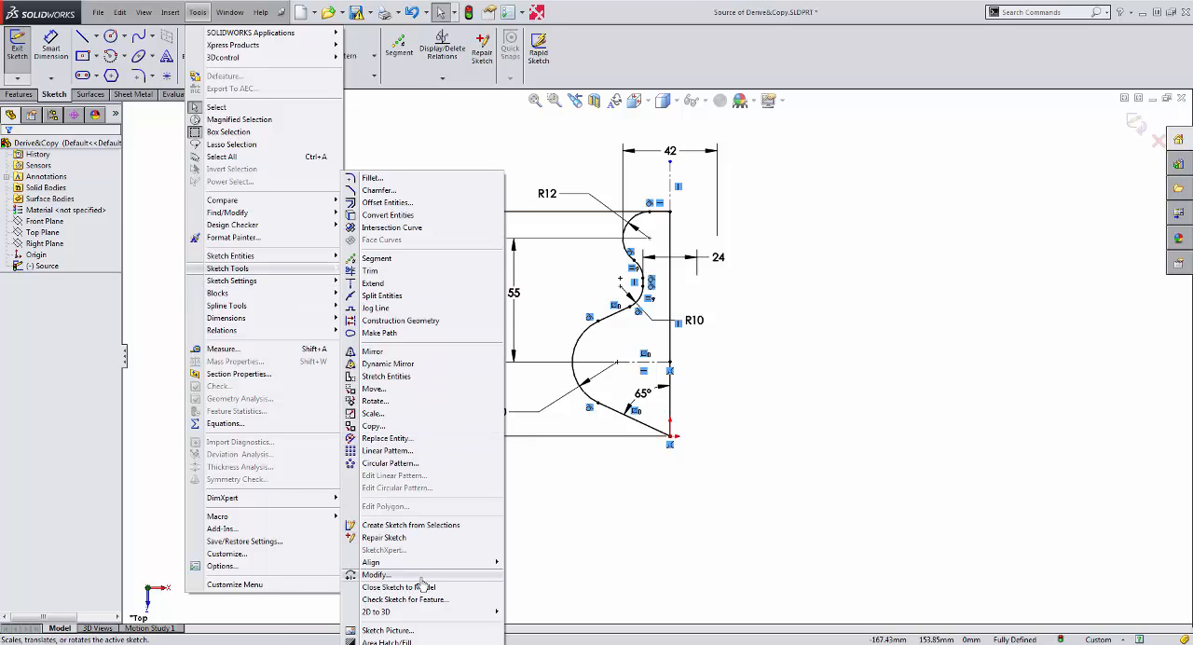
click(422, 575)
click(232, 183)
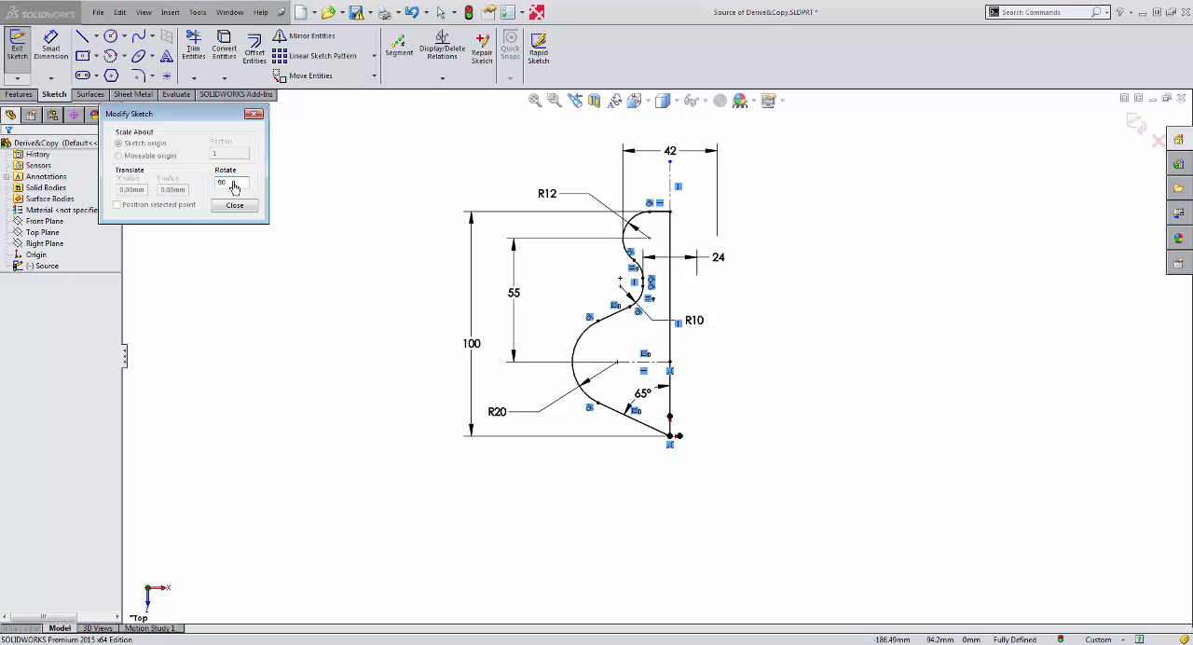
key(Return)
key(Return)
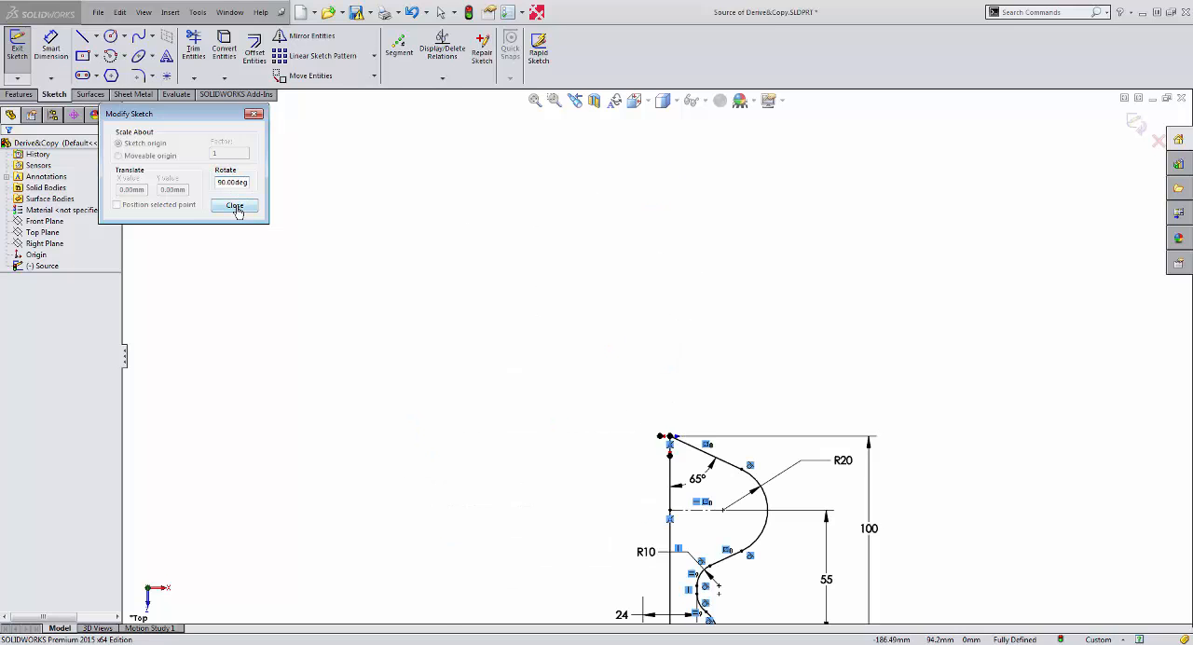
key(Return)
key(Return)
key(Return)
key(Return)
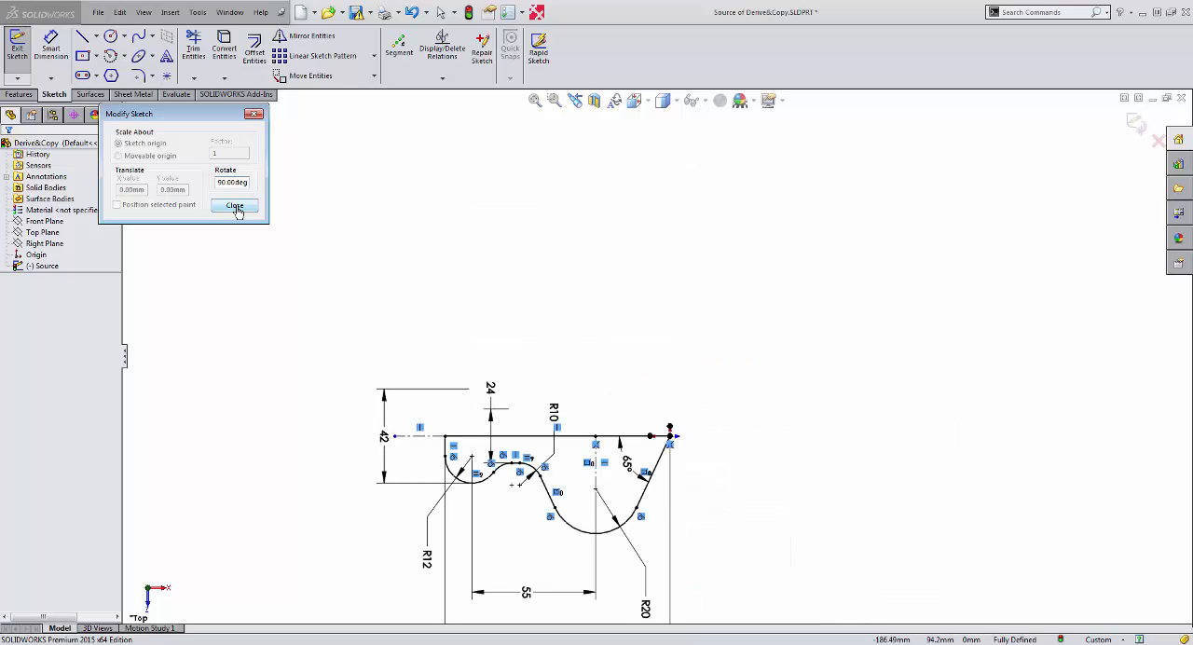
key(Return)
key(Return)
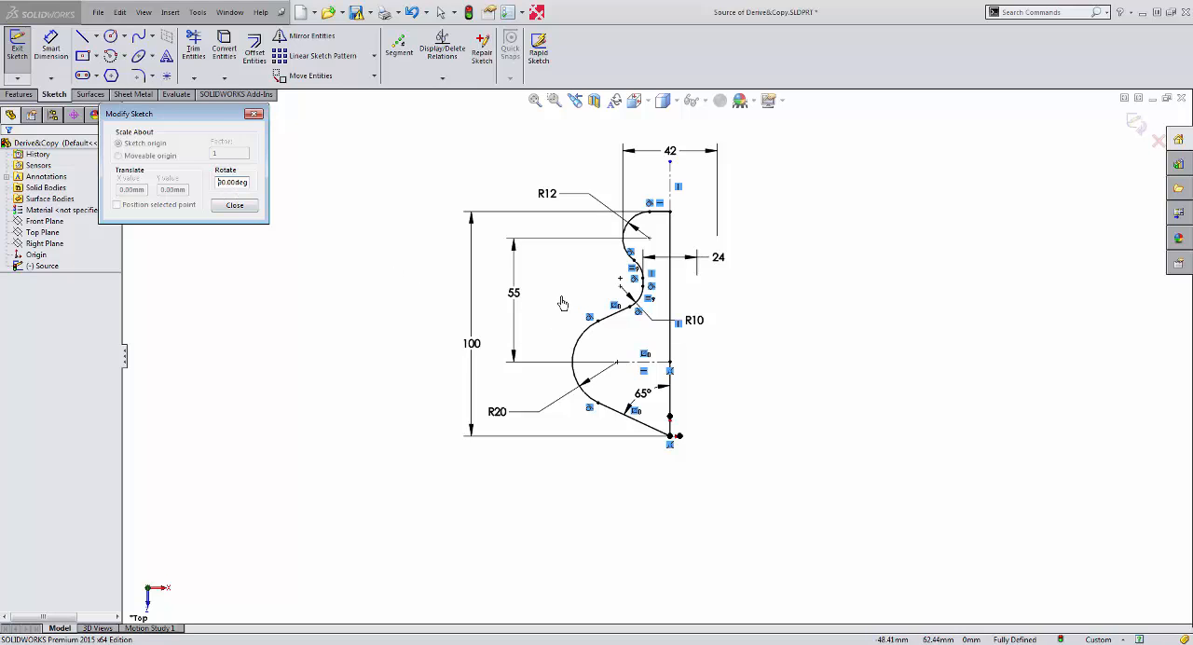
Try to translate the whole sketch freely with Modify Sketch.
click(563, 303)
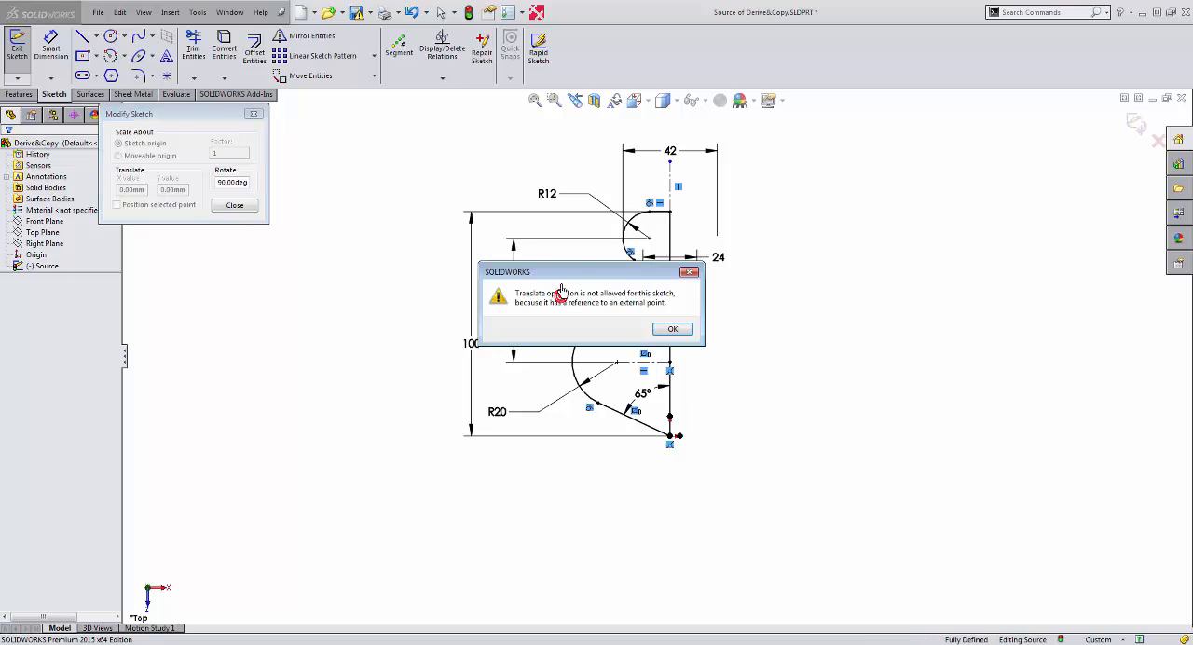
click(673, 330)
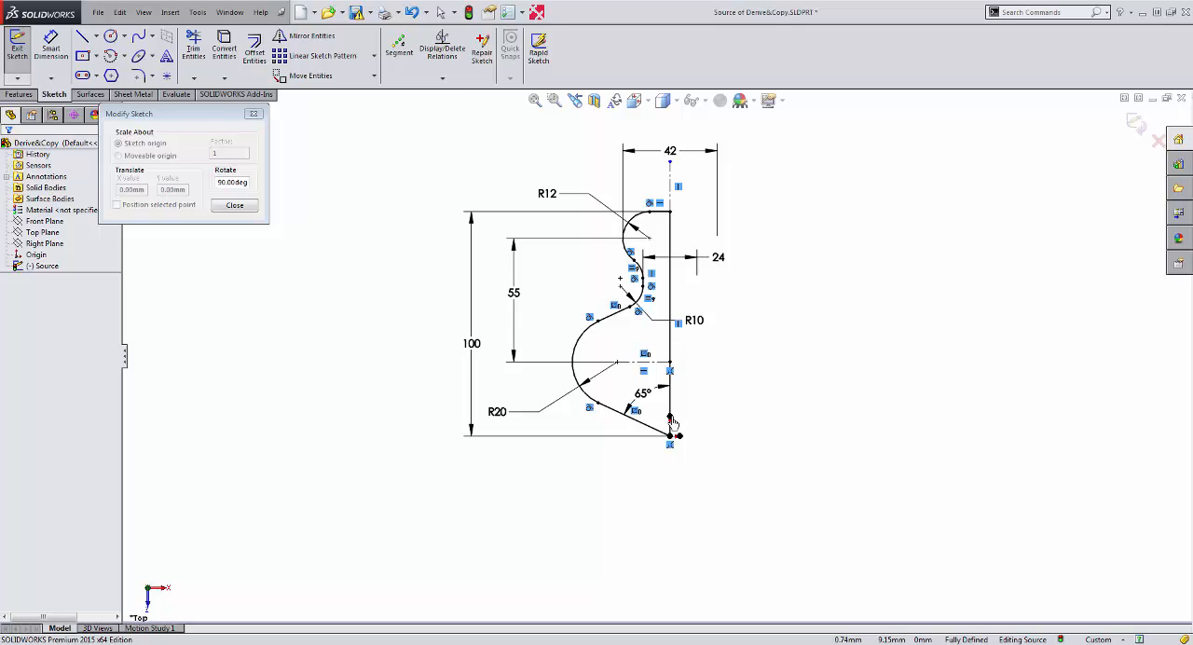
Flip the sketch about both axes through its origin with Modify Sketch so the profile points down and bulges right, and close the tool.
click(674, 424)
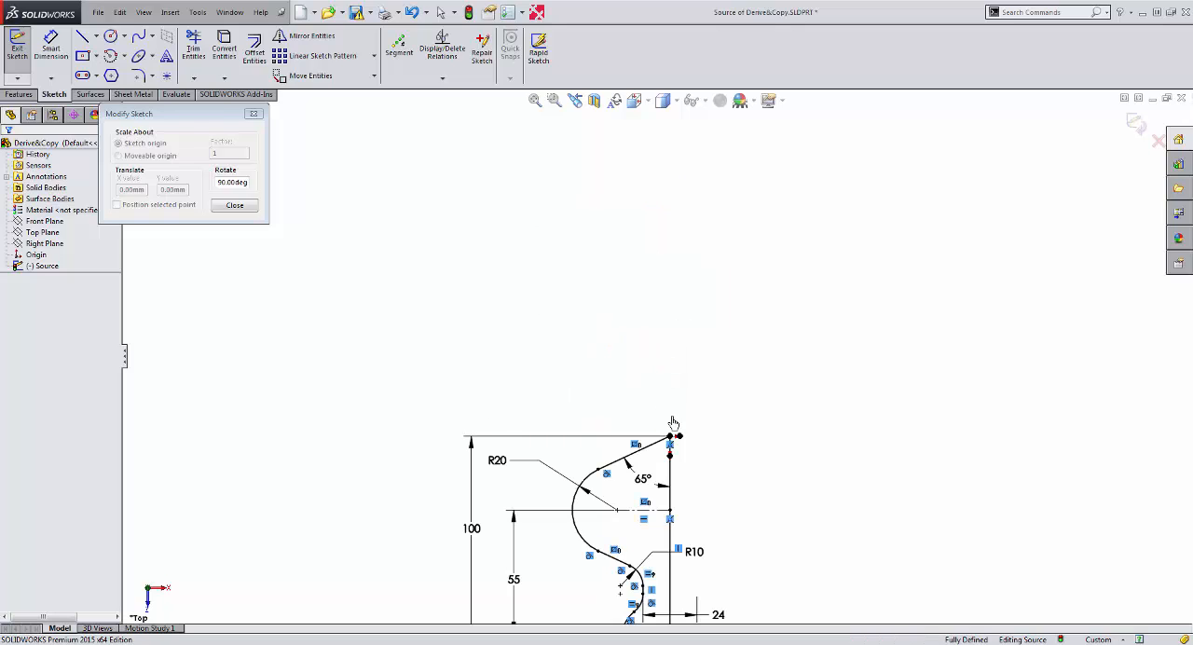
scroll(669, 504, up, 5)
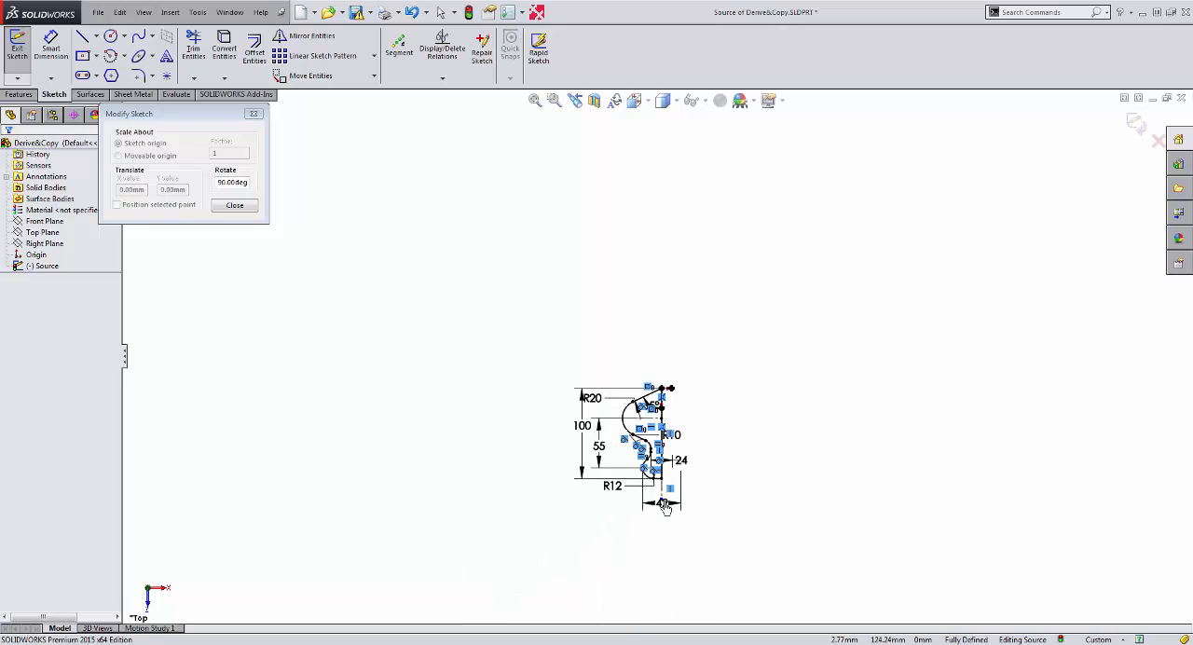
scroll(667, 506, down, 5)
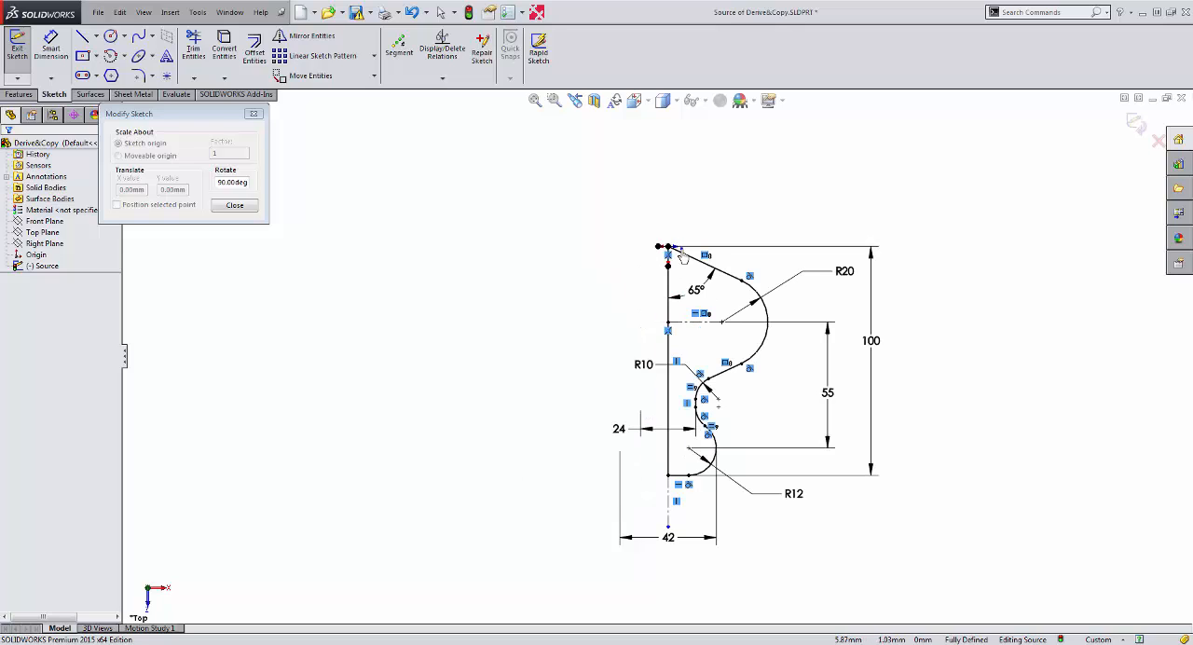
click(683, 253)
click(672, 253)
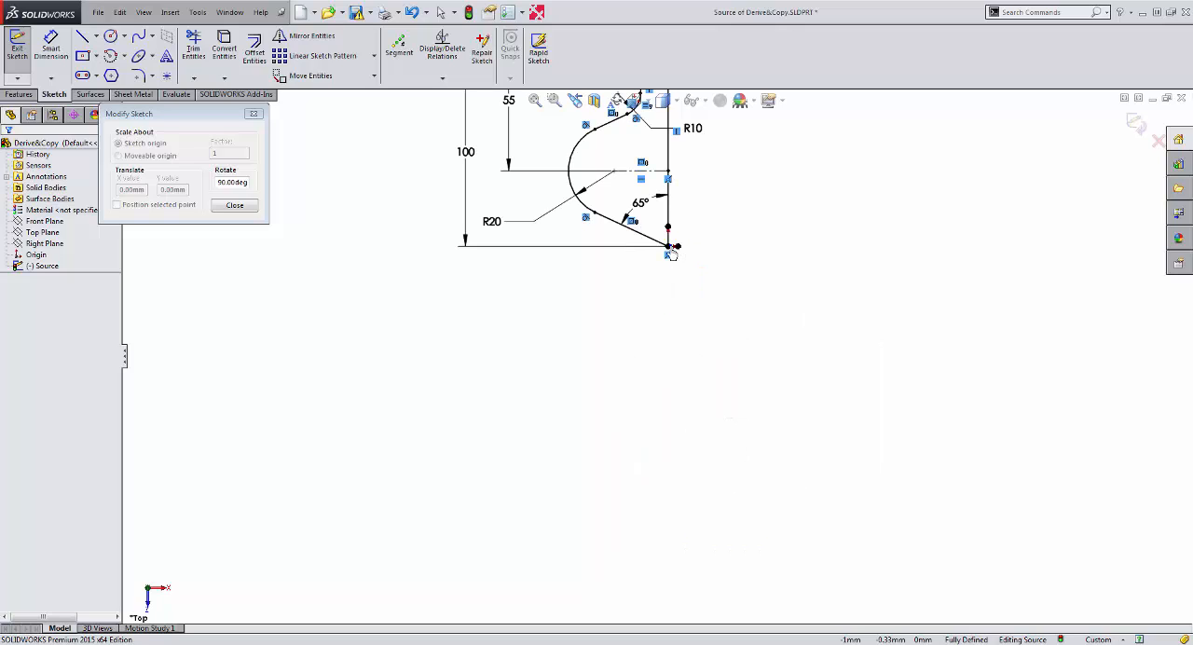
click(672, 253)
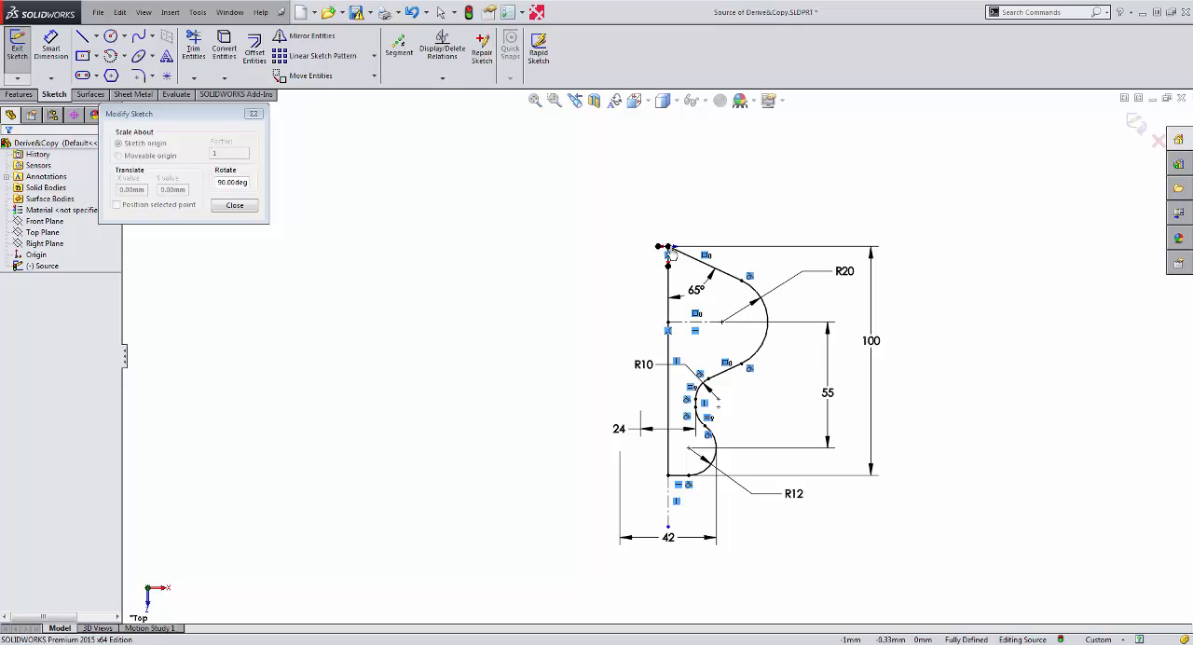
click(227, 205)
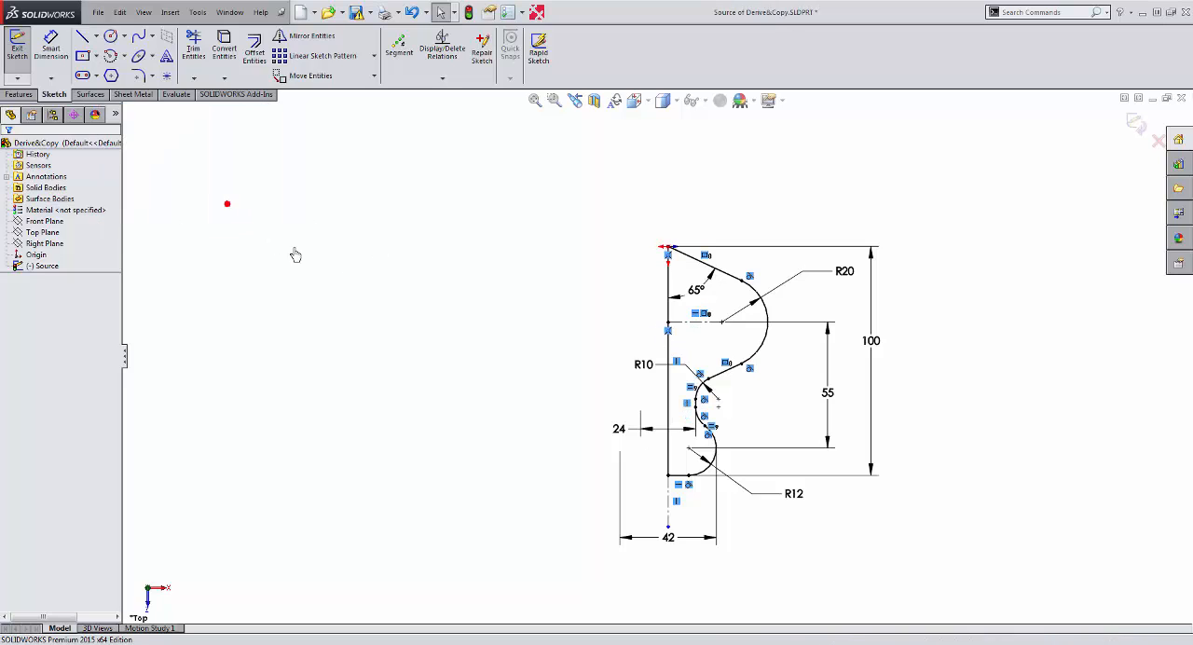